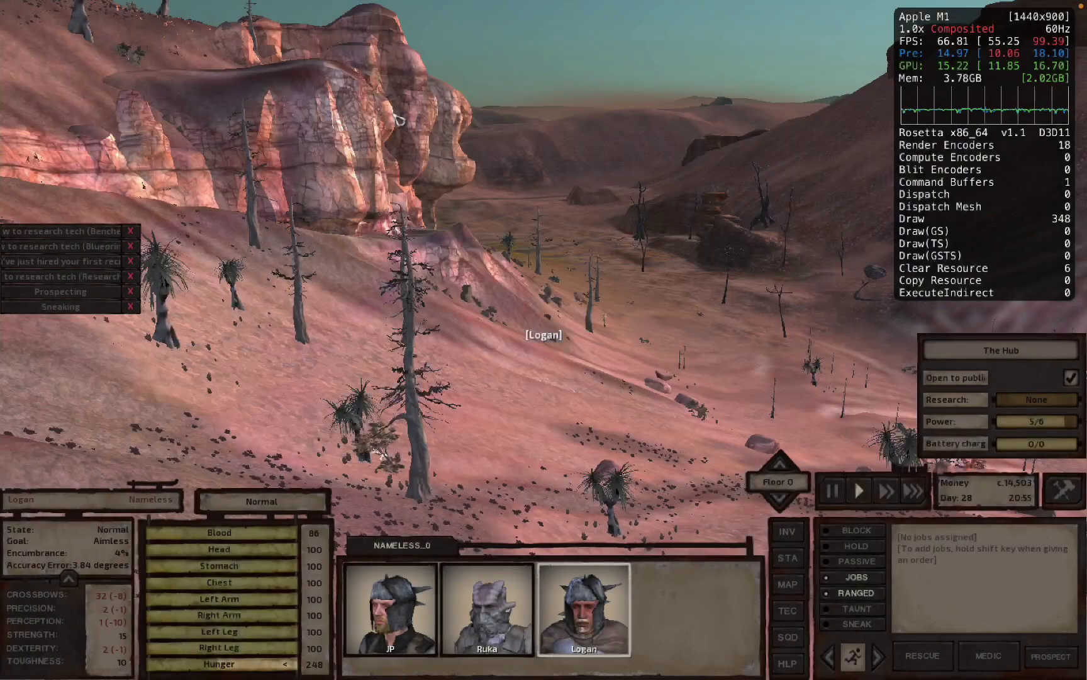
Step: Send the character walking across the Border Zone terrain, then pause the game
{"action": "right_click", "coordinate": [652, 303]}
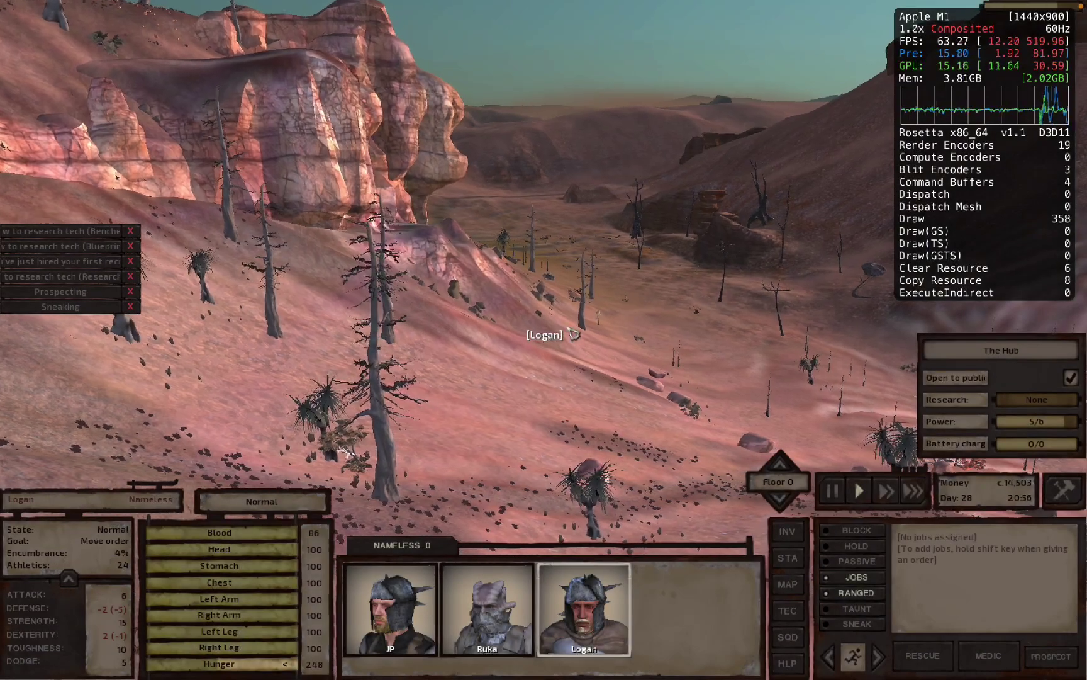
{"action": "scroll", "coordinate": [642, 302], "scroll_direction": "down", "scroll_amount": 5}
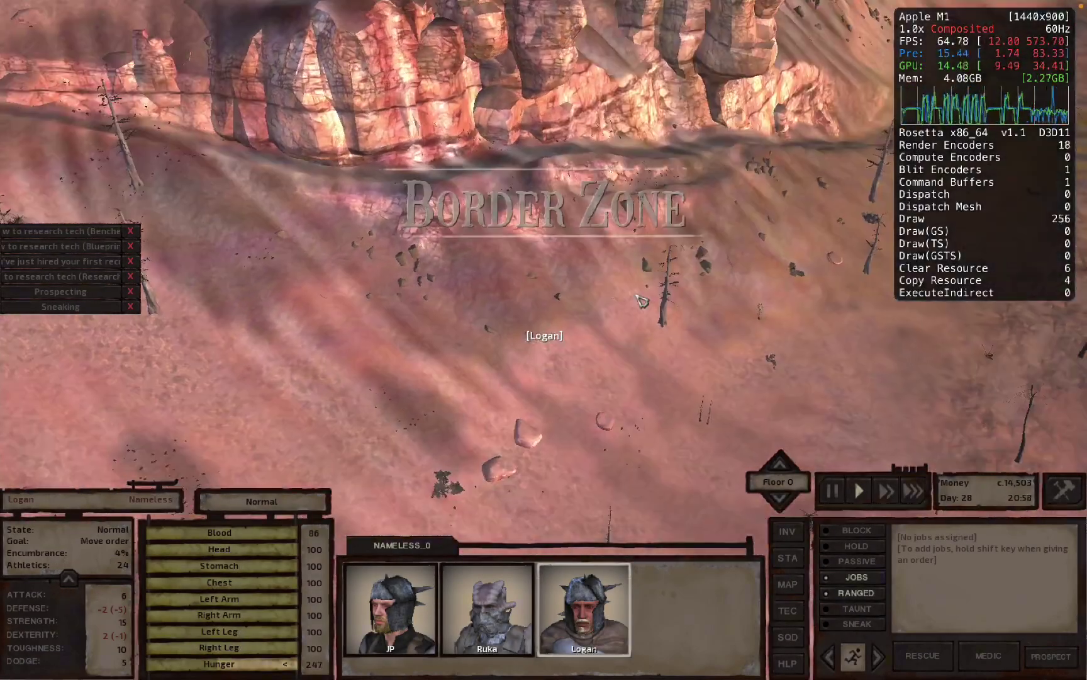
{"action": "scroll", "coordinate": [559, 324], "scroll_direction": "up", "scroll_amount": 5}
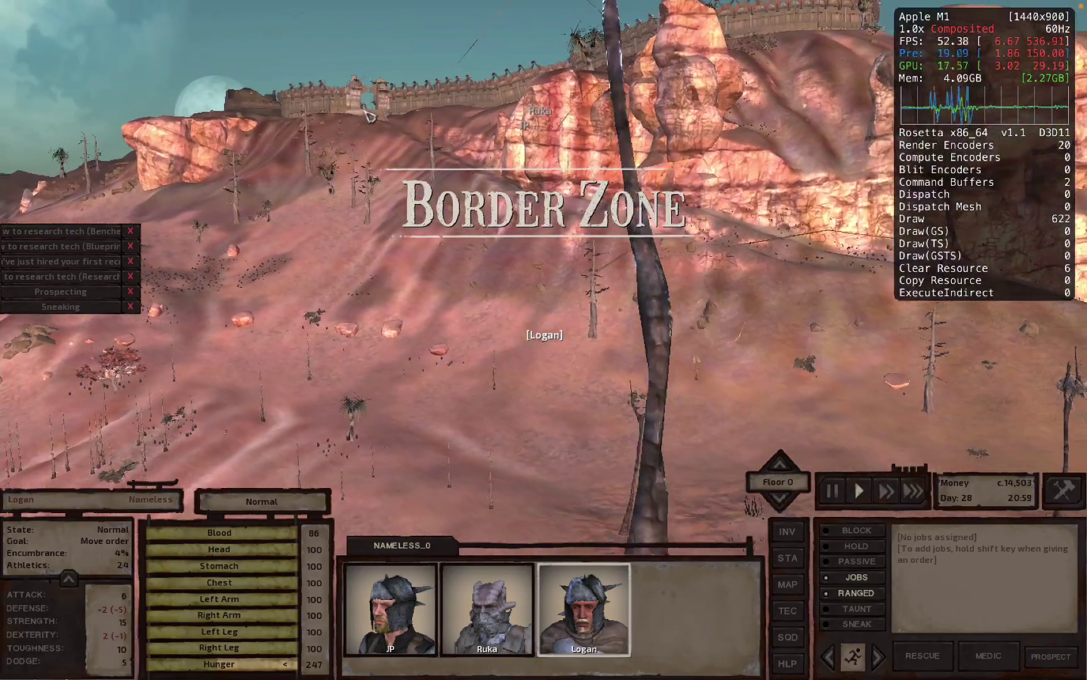
{"action": "scroll", "coordinate": [376, 157], "scroll_direction": "down", "scroll_amount": 5}
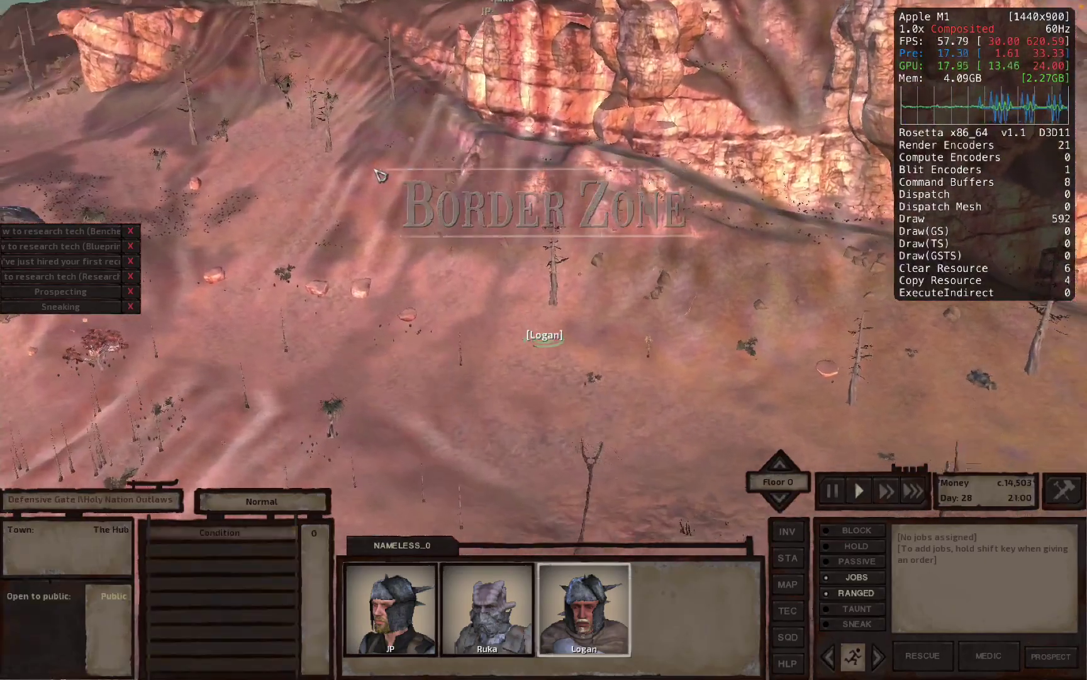
{"action": "key", "text": "space"}
{"action": "scroll", "coordinate": [376, 200], "scroll_direction": "up", "scroll_amount": 4}
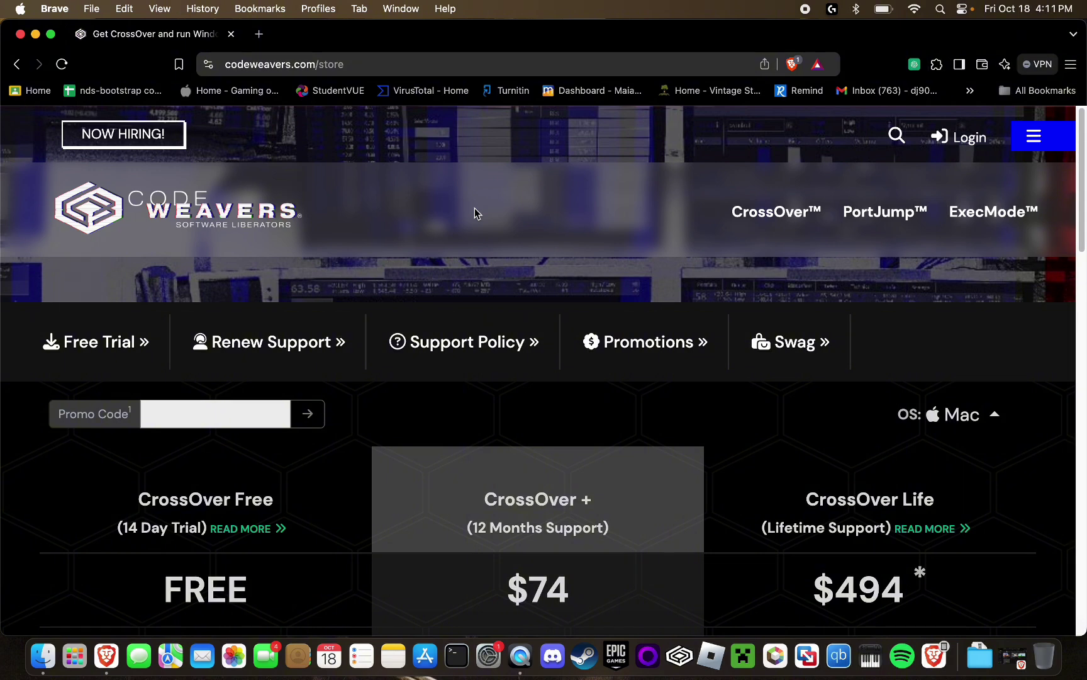
Step: Scroll through the CodeWeavers CrossOver pricing page
{"action": "scroll", "coordinate": [373, 378], "scroll_direction": "down", "scroll_amount": 3}
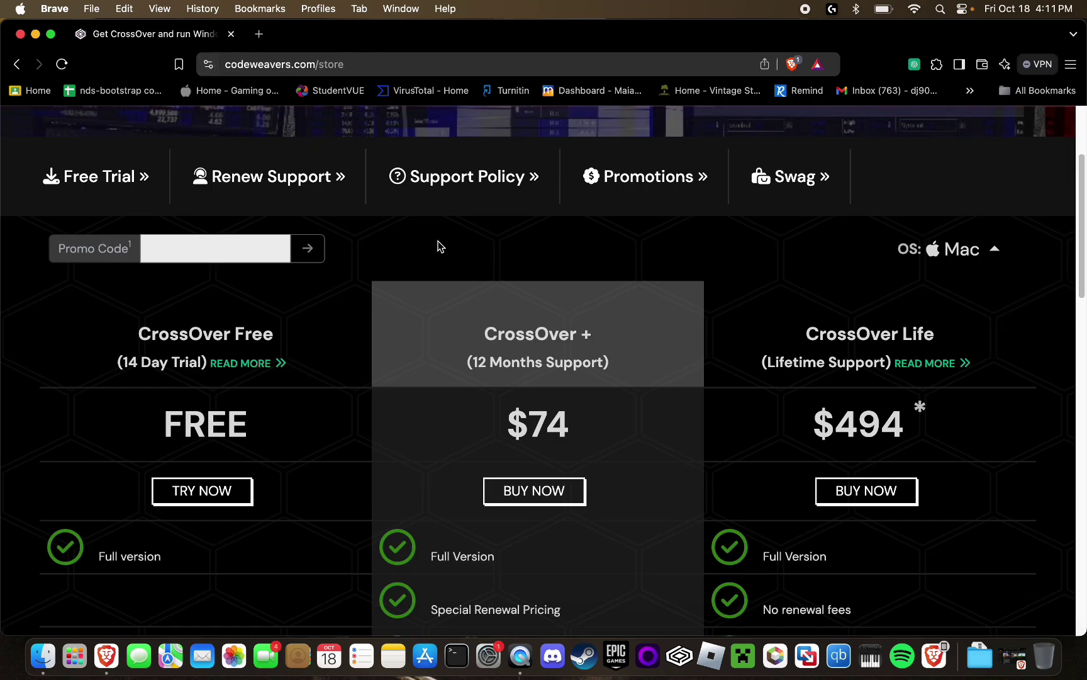
{"action": "scroll", "coordinate": [436, 247], "scroll_direction": "up", "scroll_amount": 3}
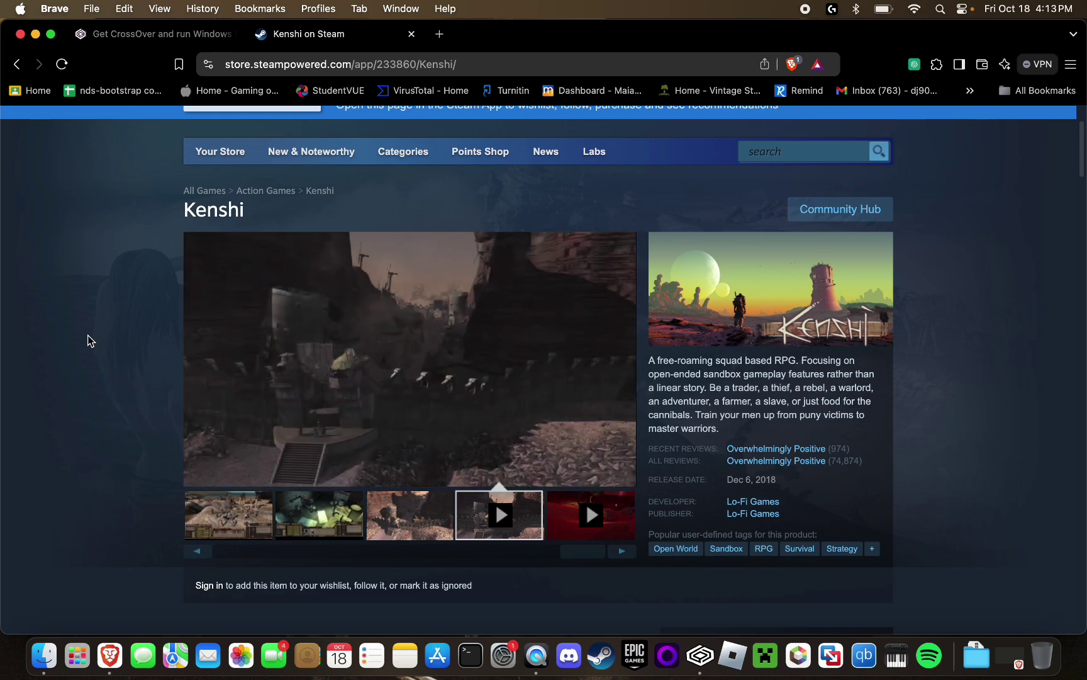
Step: Scroll the Kenshi Steam page to Buy Kenshi, then switch to CrossOver
{"action": "scroll", "coordinate": [94, 352], "scroll_direction": "up", "scroll_amount": 3}
{"action": "scroll", "coordinate": [94, 351], "scroll_direction": "down", "scroll_amount": 10}
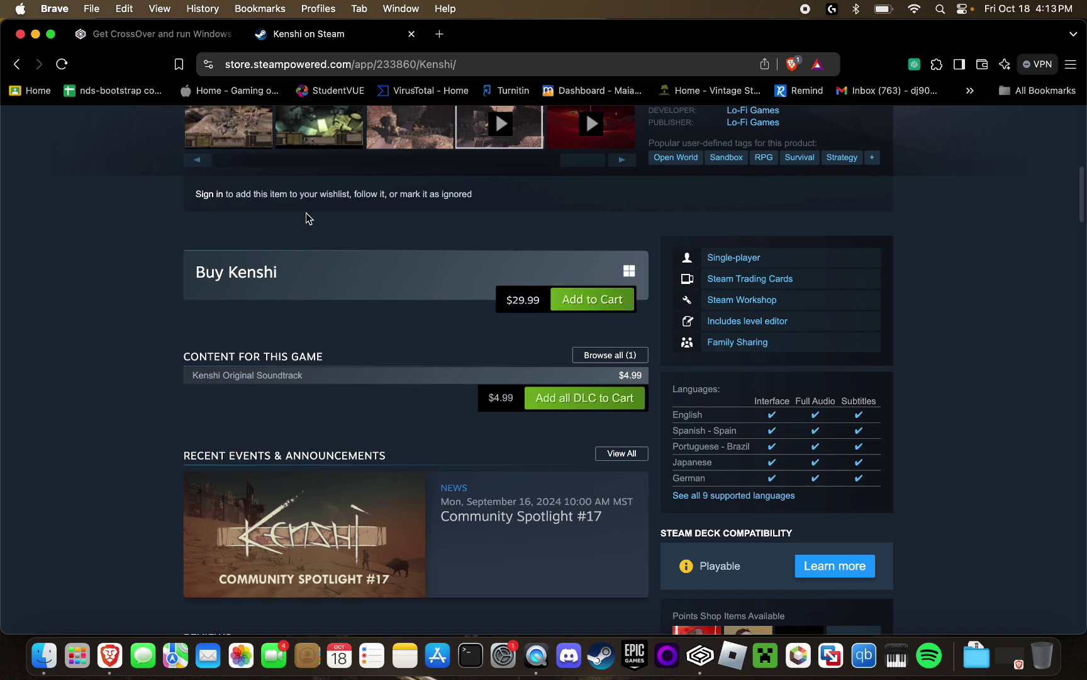
{"action": "key", "text": "super+Tab"}
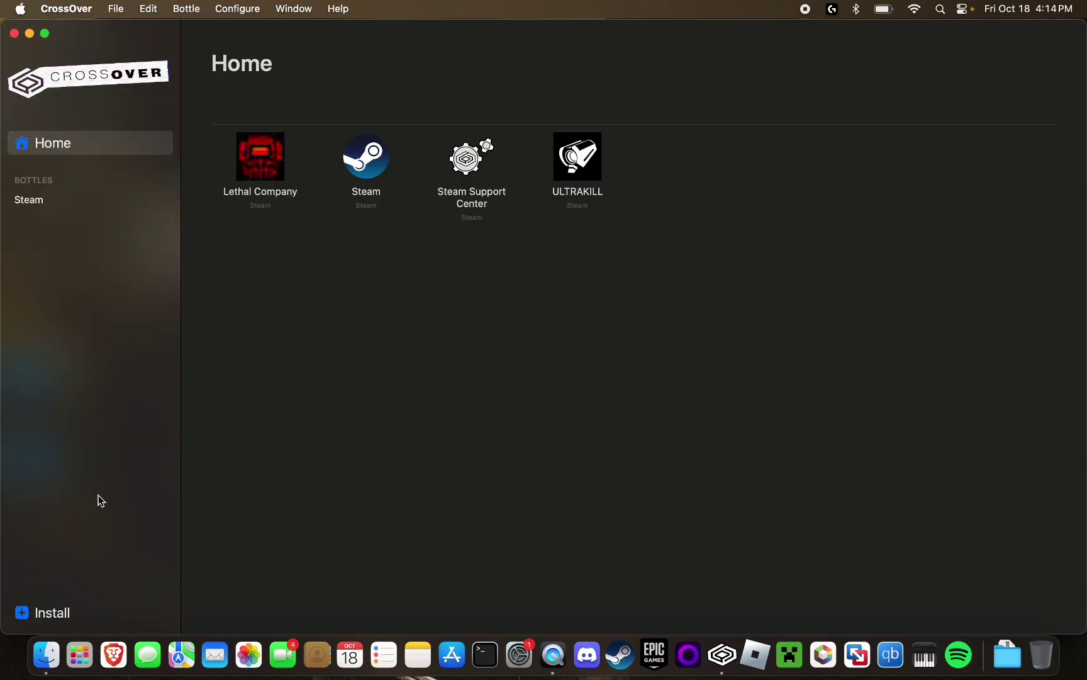
Step: Search CrossOver's installer for kenshi and open Kenshi, keeping install via Steam into the Steam bottle
{"action": "left_click", "coordinate": [41, 613]}
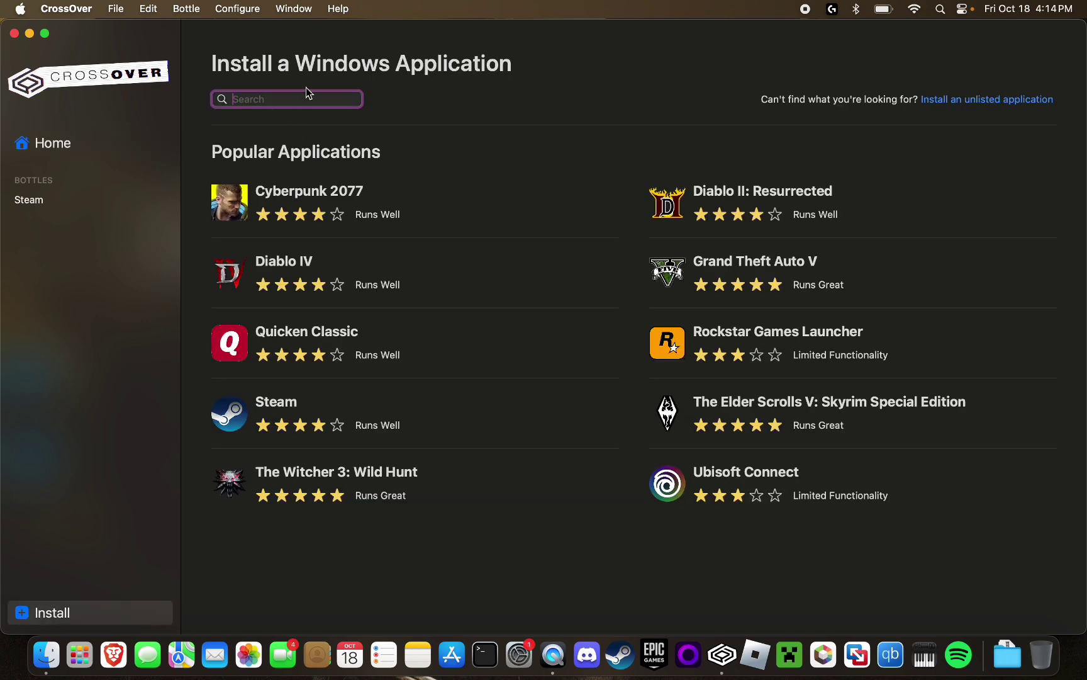
{"action": "type", "text": "kenshi"}
{"action": "key", "text": "super+a"}
{"action": "left_click", "coordinate": [282, 151]}
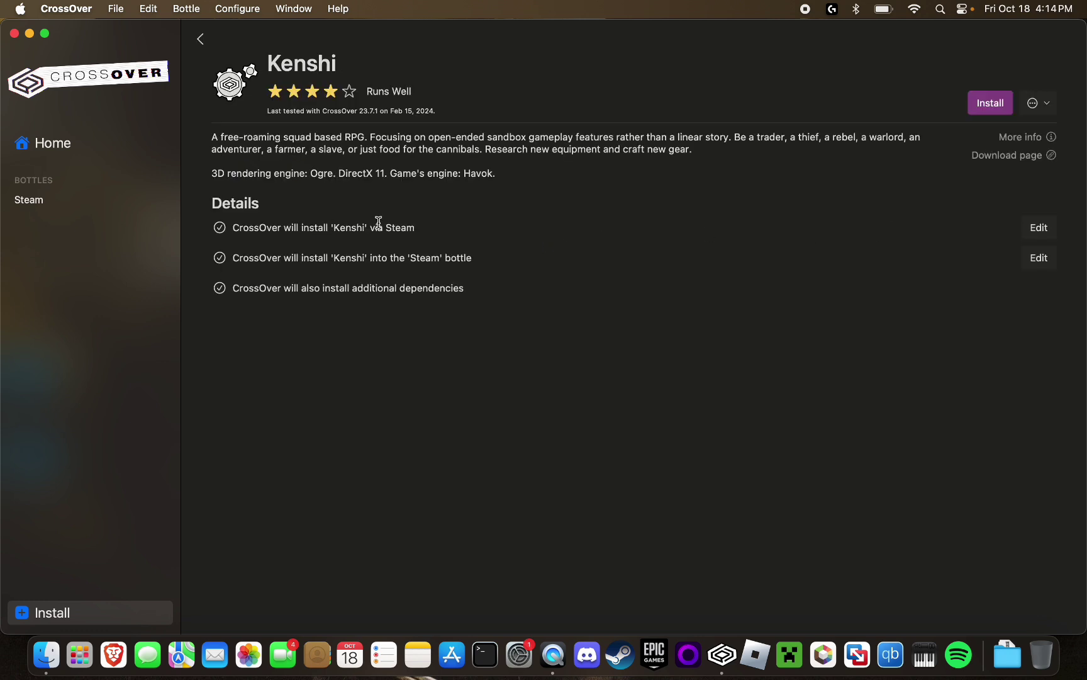
{"action": "left_click", "coordinate": [1037, 229]}
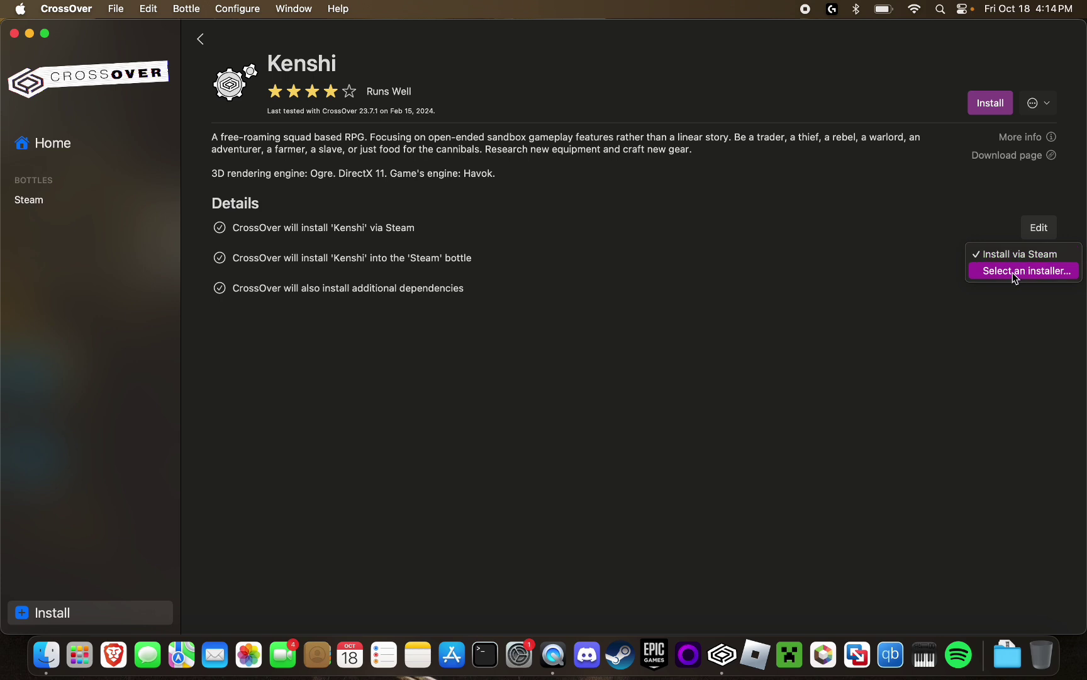
{"action": "left_click", "coordinate": [814, 372]}
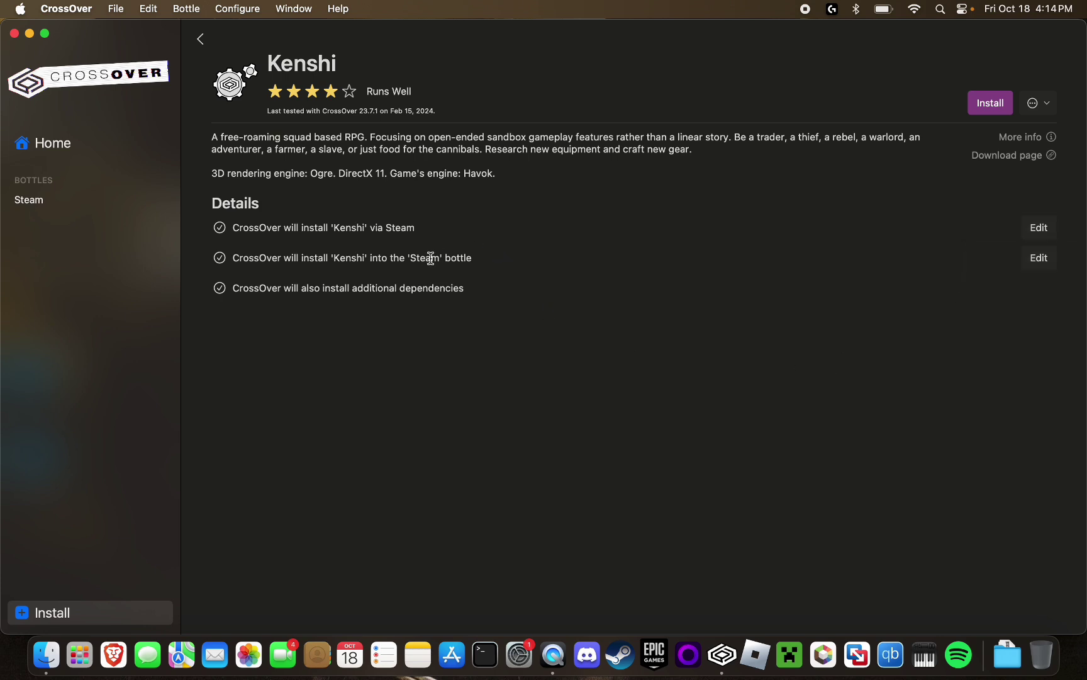
{"action": "left_click", "coordinate": [1043, 259]}
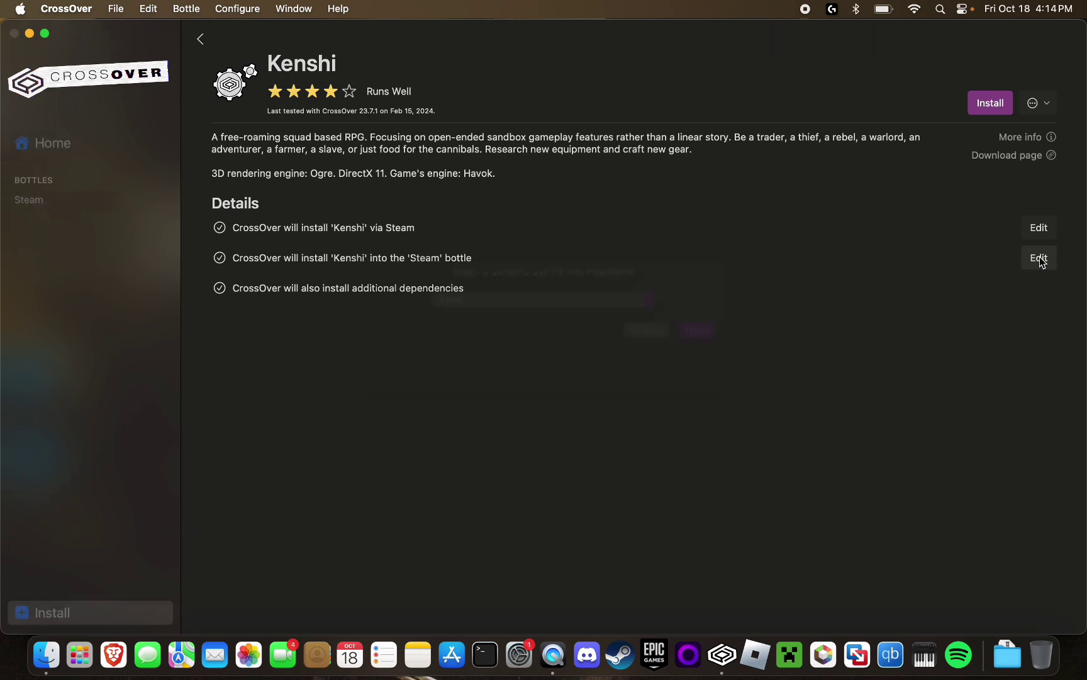
{"action": "left_click", "coordinate": [647, 324]}
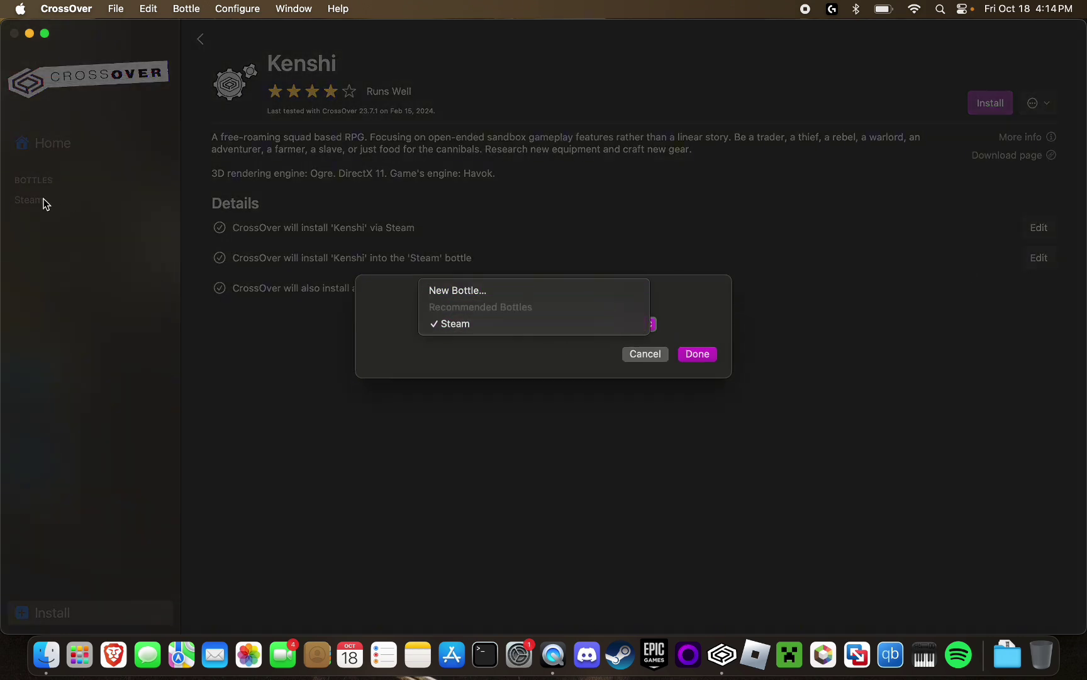
{"action": "left_click", "coordinate": [546, 290]}
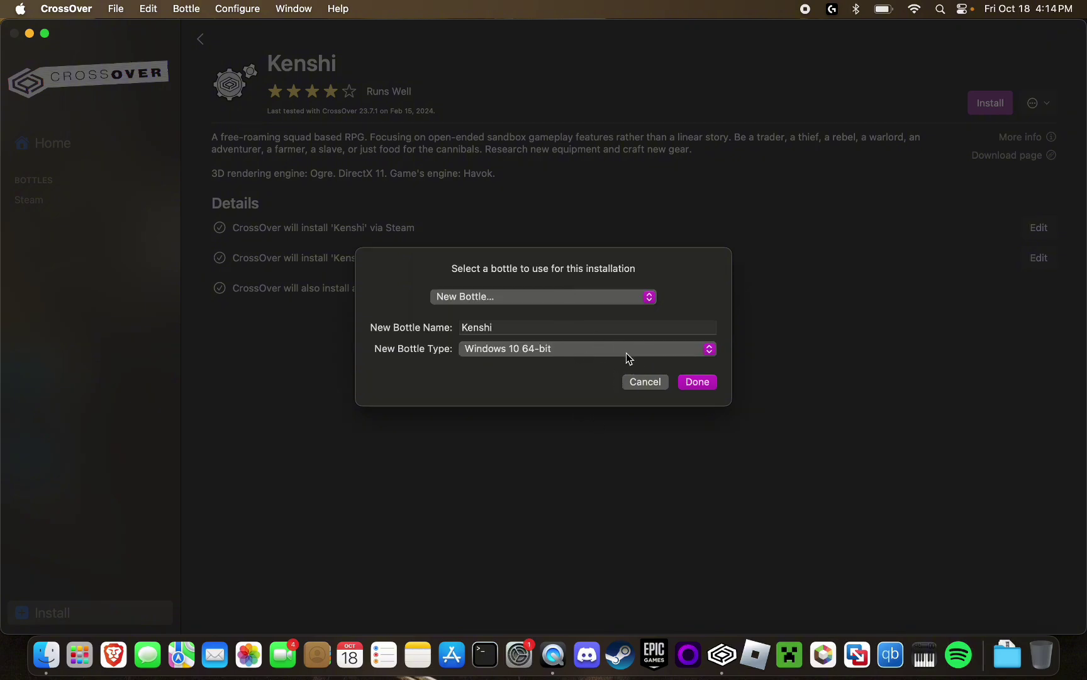
{"action": "left_click", "coordinate": [642, 382]}
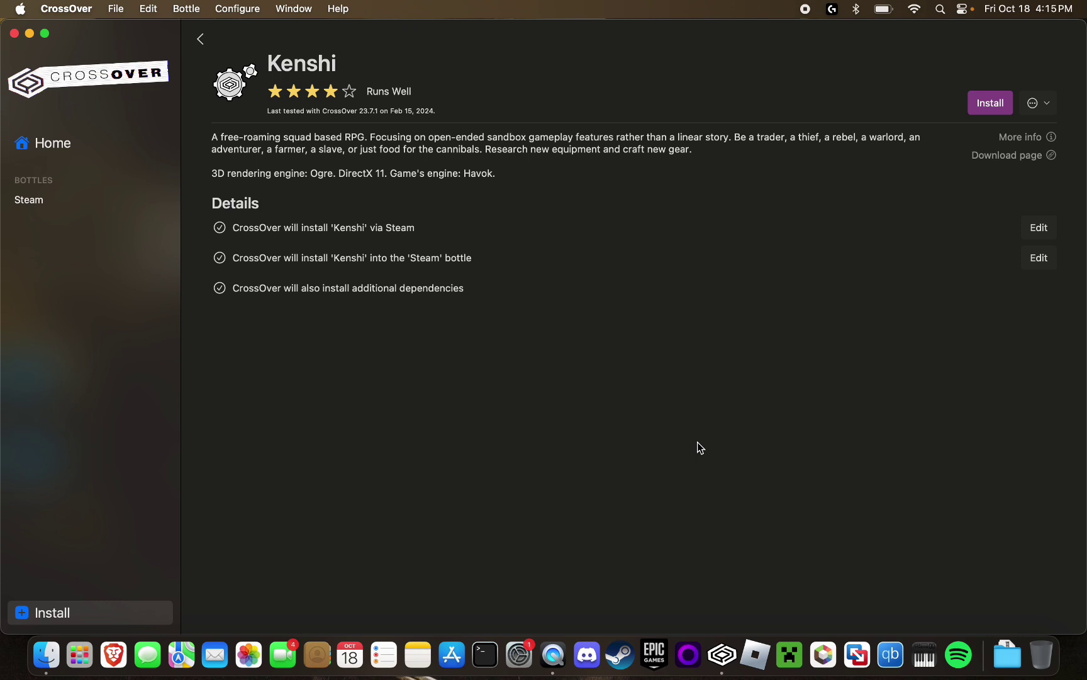
Step: Open the Steam bottle from CrossOver's sidebar
{"action": "left_click", "coordinate": [67, 200]}
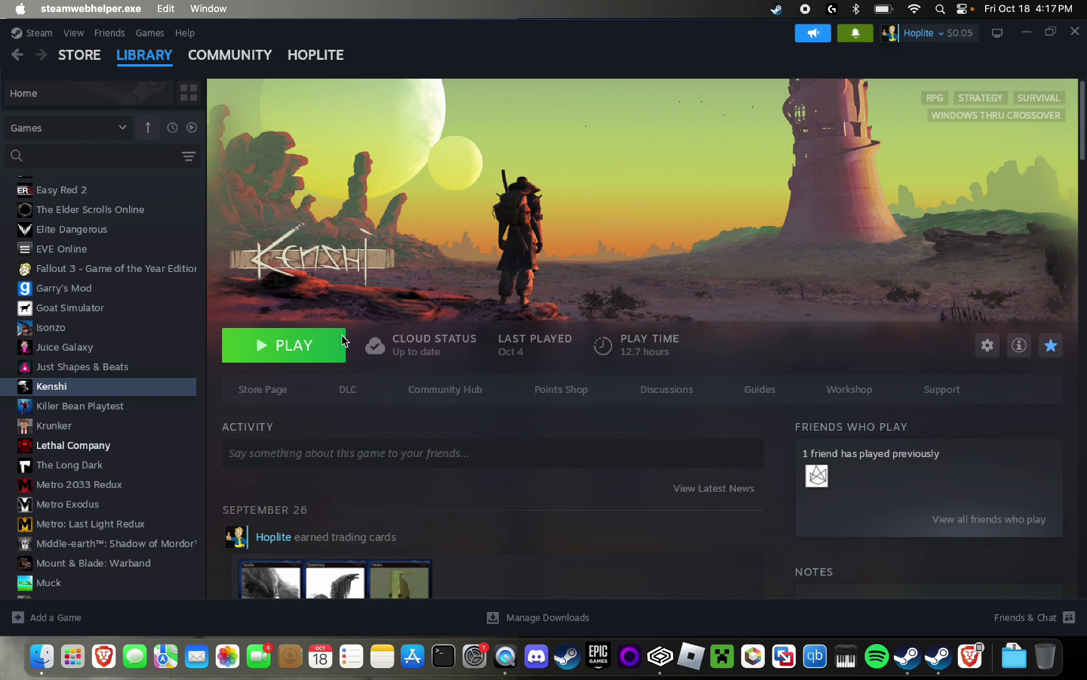
Step: Launch Kenshi with PLAY from its Steam library page
{"action": "left_click", "coordinate": [314, 359]}
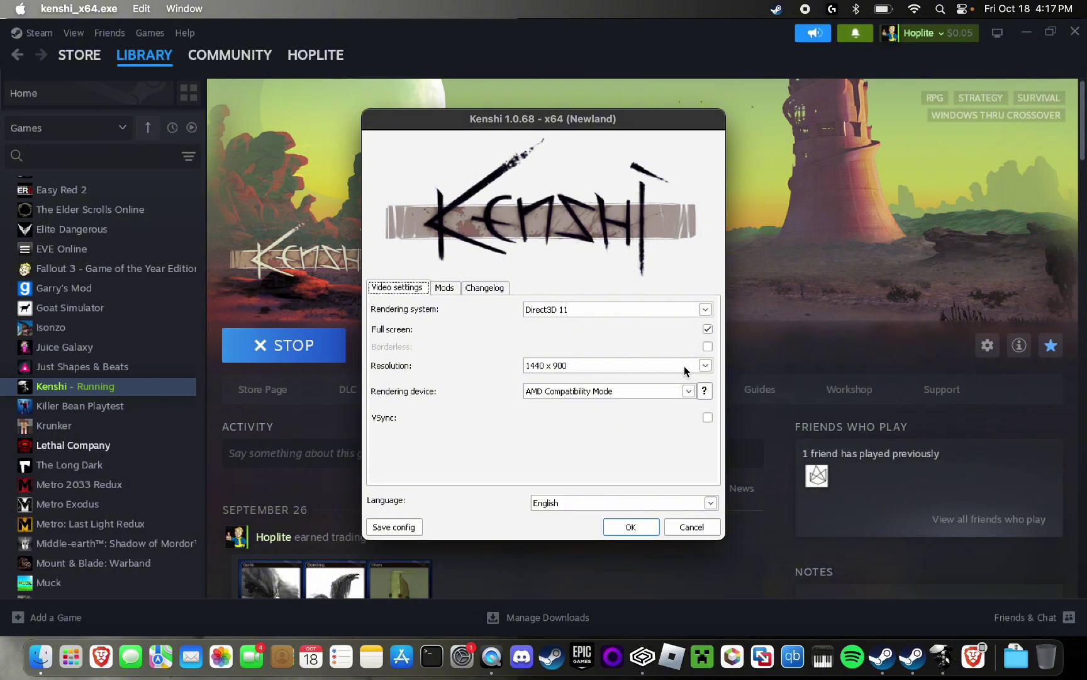
Step: Keep AMD Compatibility Mode and Direct3D 11 in the launcher, then start the game
{"action": "left_click", "coordinate": [688, 391]}
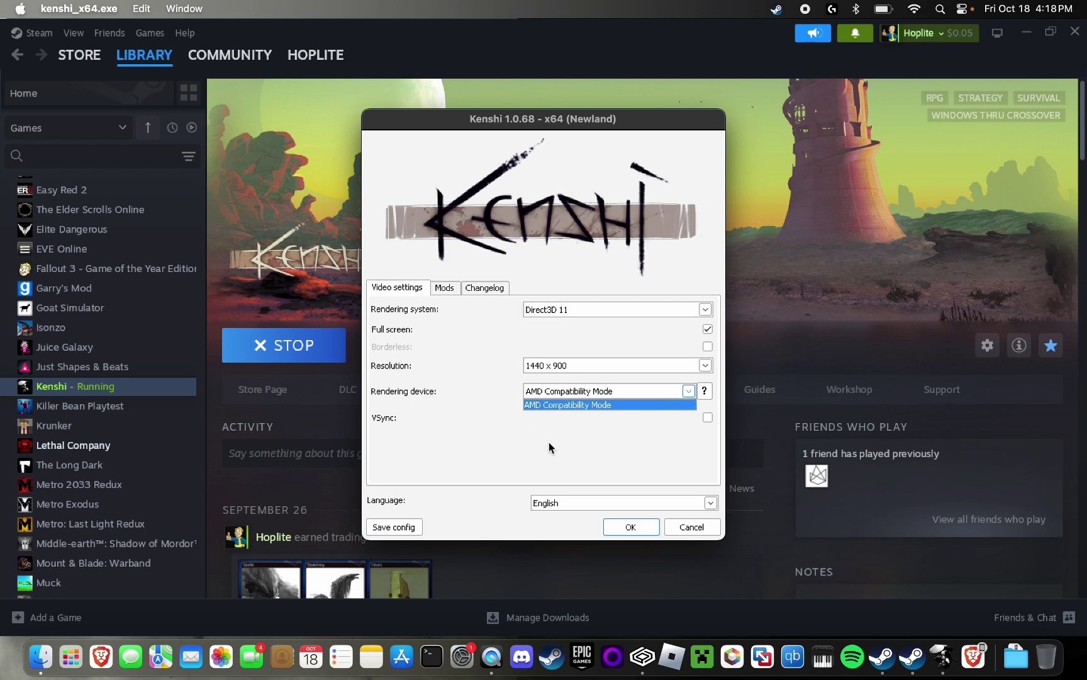
{"action": "left_click", "coordinate": [562, 405]}
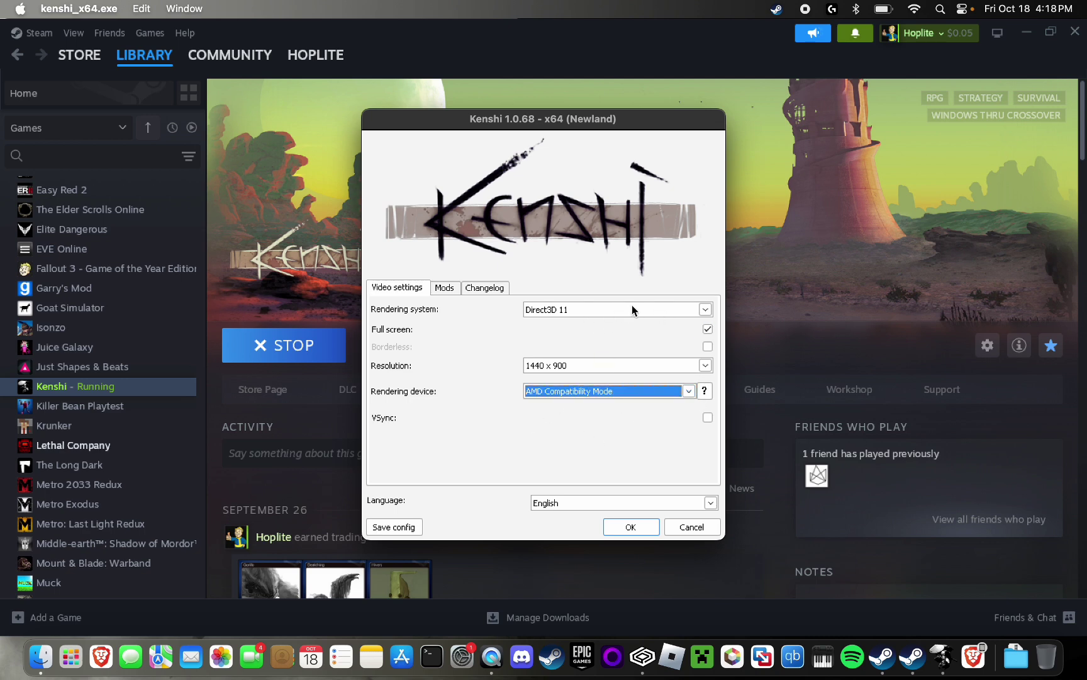
{"action": "left_click", "coordinate": [705, 309]}
{"action": "left_click", "coordinate": [706, 309]}
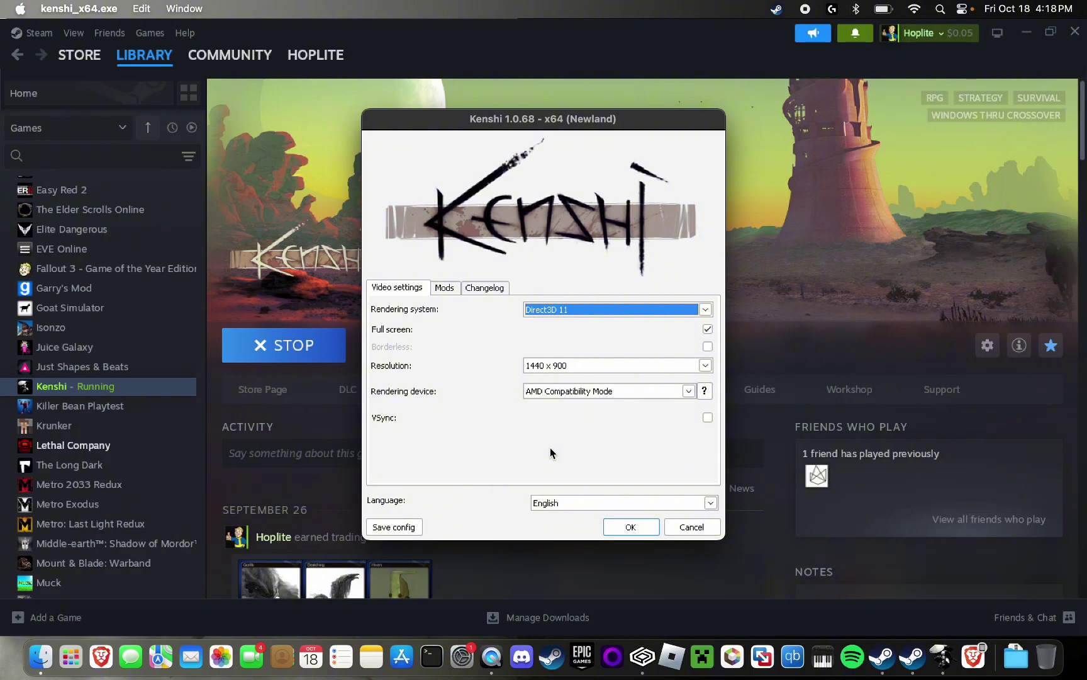
{"action": "key", "text": "Return"}
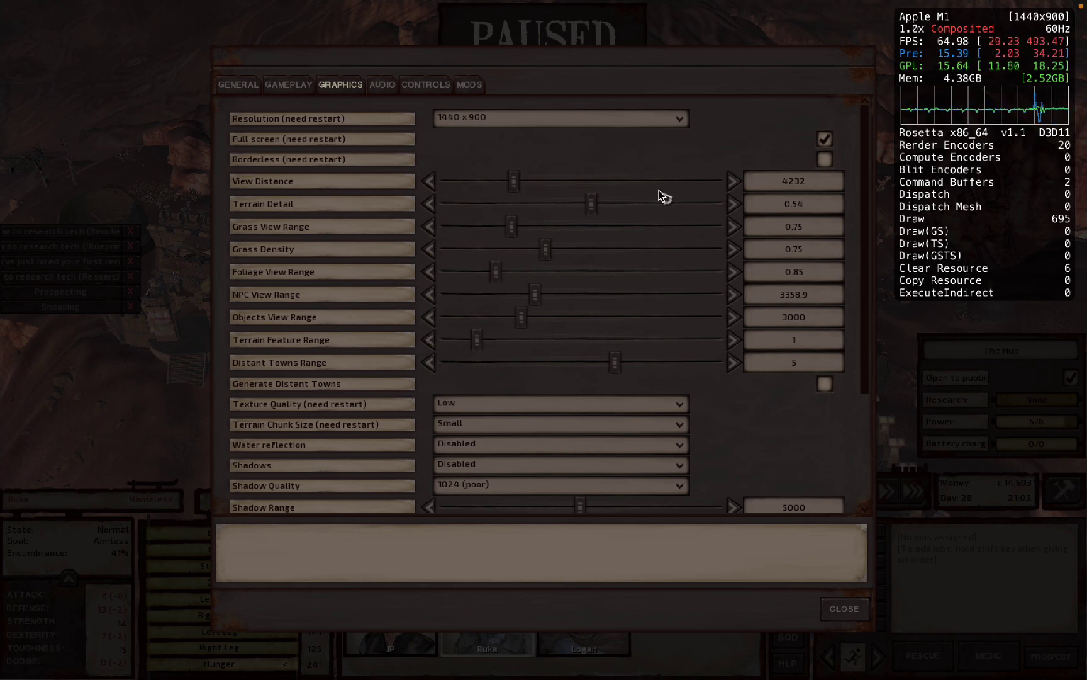
Step: Raise Terrain Detail to 0.56 and scroll through the Graphics options list
{"action": "left_click", "coordinate": [698, 204]}
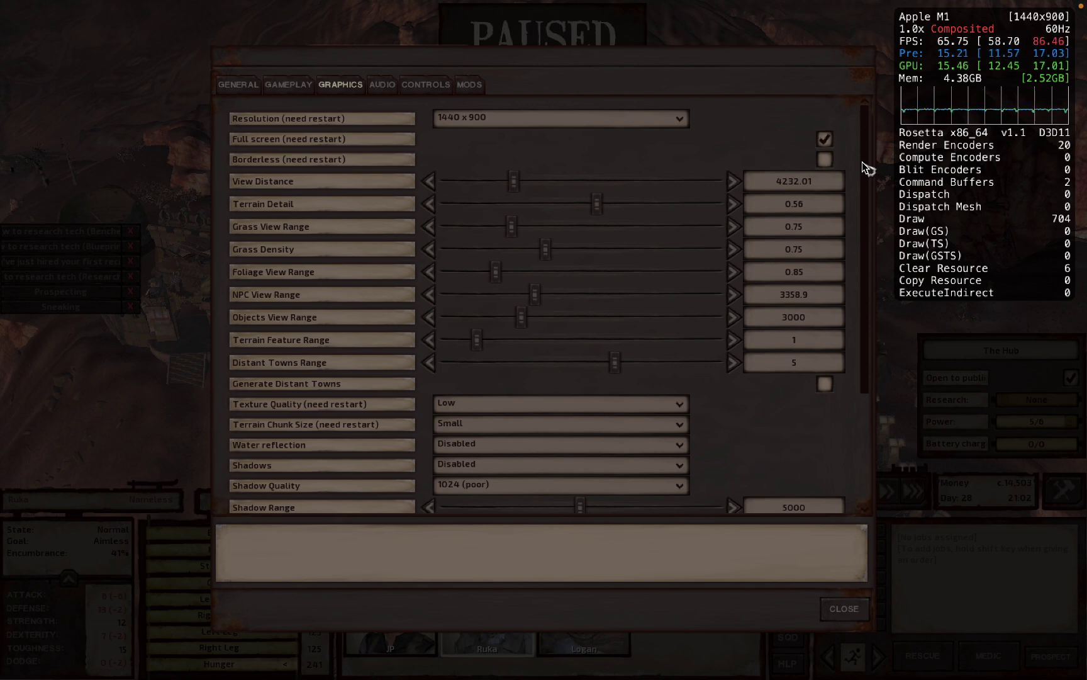
{"action": "left_click_drag", "start_coordinate": [867, 166], "coordinate": [862, 288]}
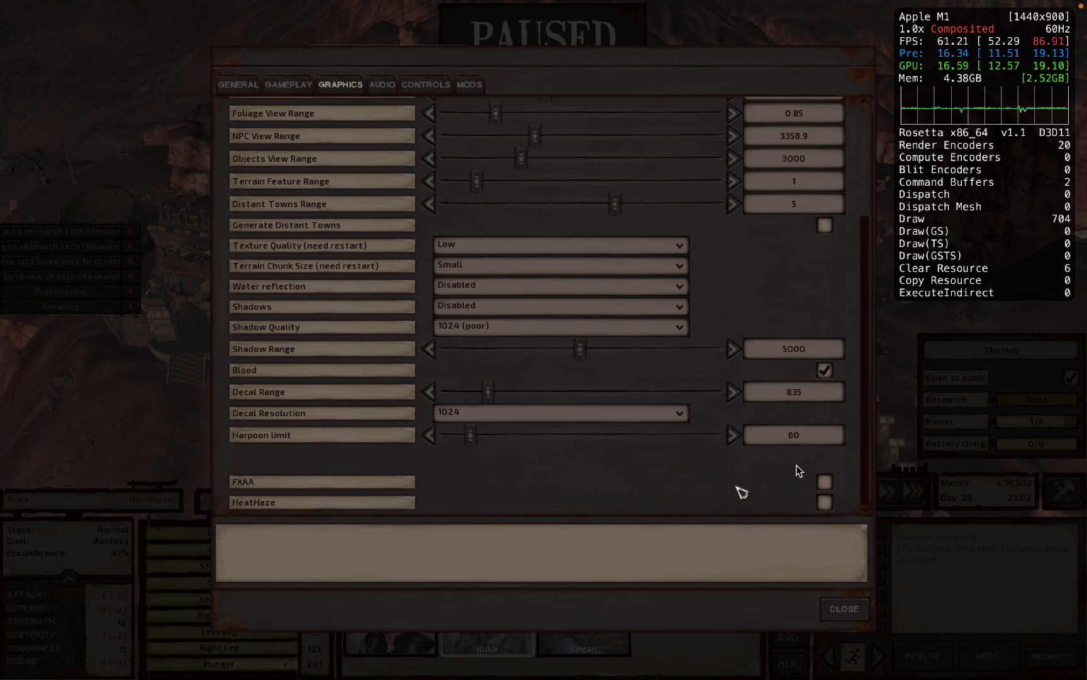
{"action": "left_click_drag", "start_coordinate": [866, 340], "coordinate": [857, 210]}
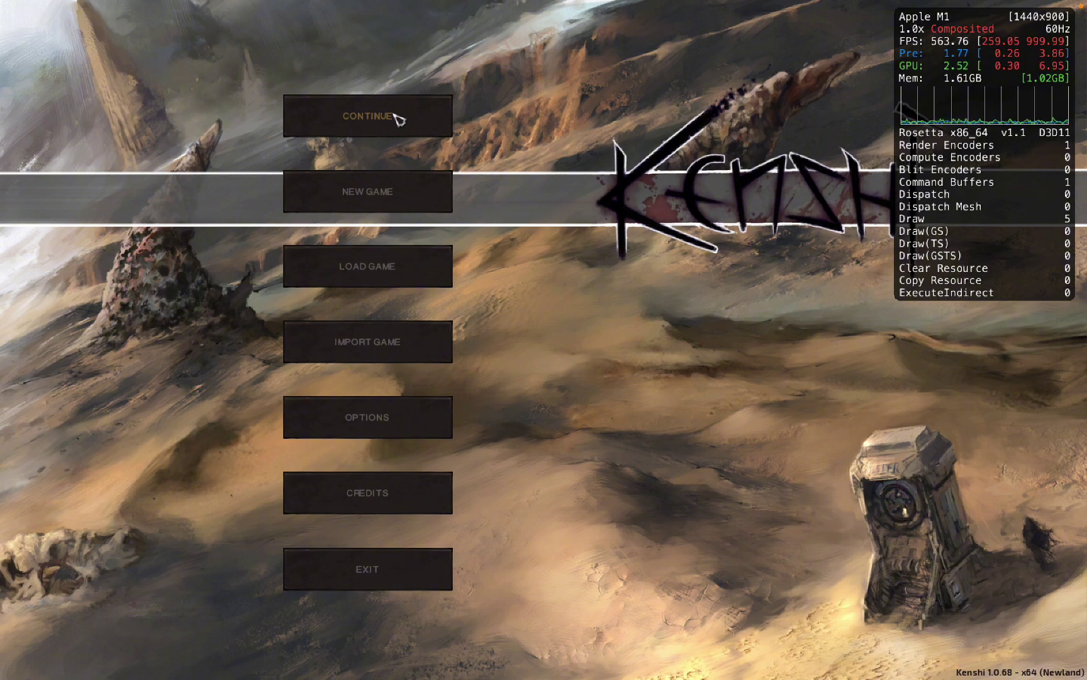
Step: Continue the saved game at The Hub, unpausing briefly and pausing again
{"action": "left_click", "coordinate": [396, 117]}
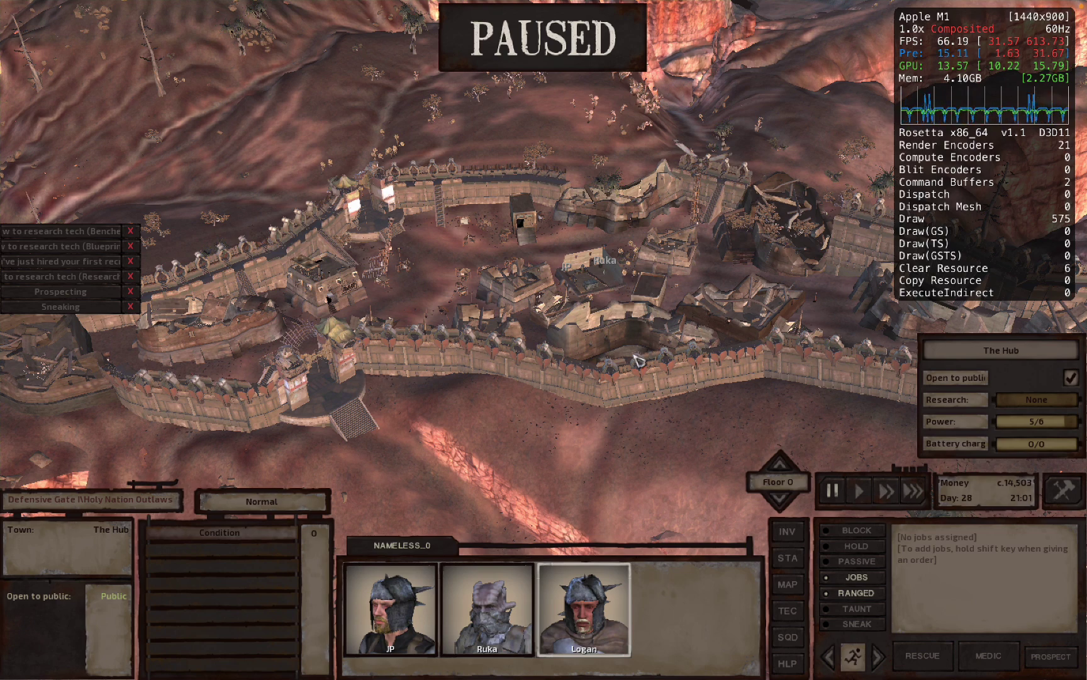
{"action": "key", "text": "space"}
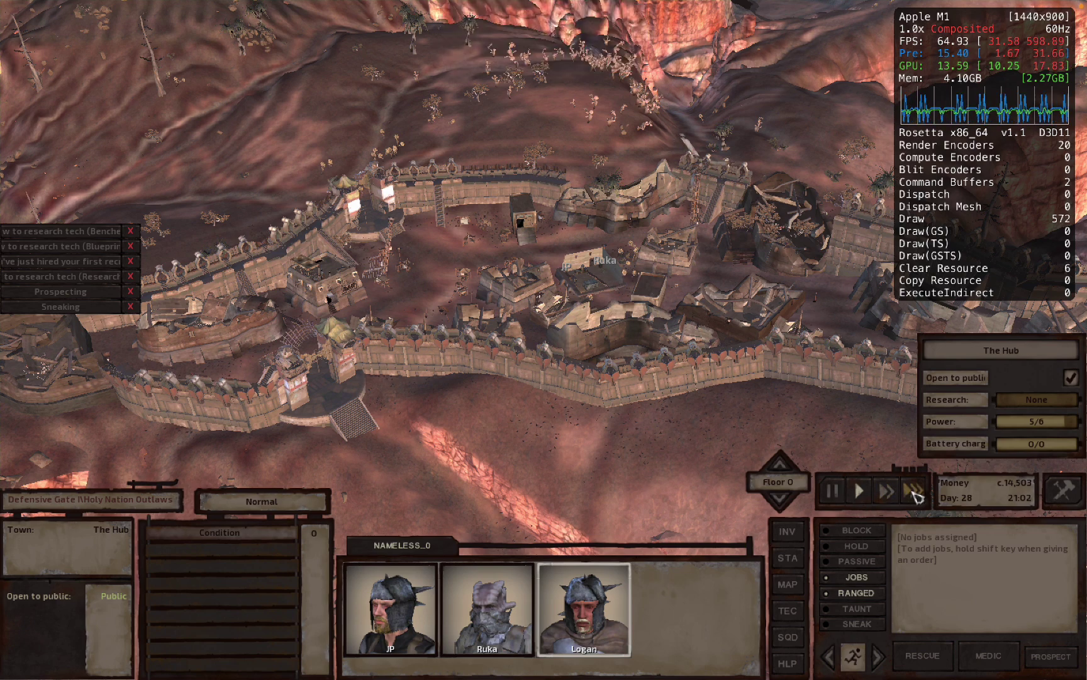
{"action": "key", "text": "space"}
Step: Order Logan to the hillside south of the town wall and centre the camera on him
{"action": "scroll", "coordinate": [547, 468], "scroll_direction": "up", "scroll_amount": 5}
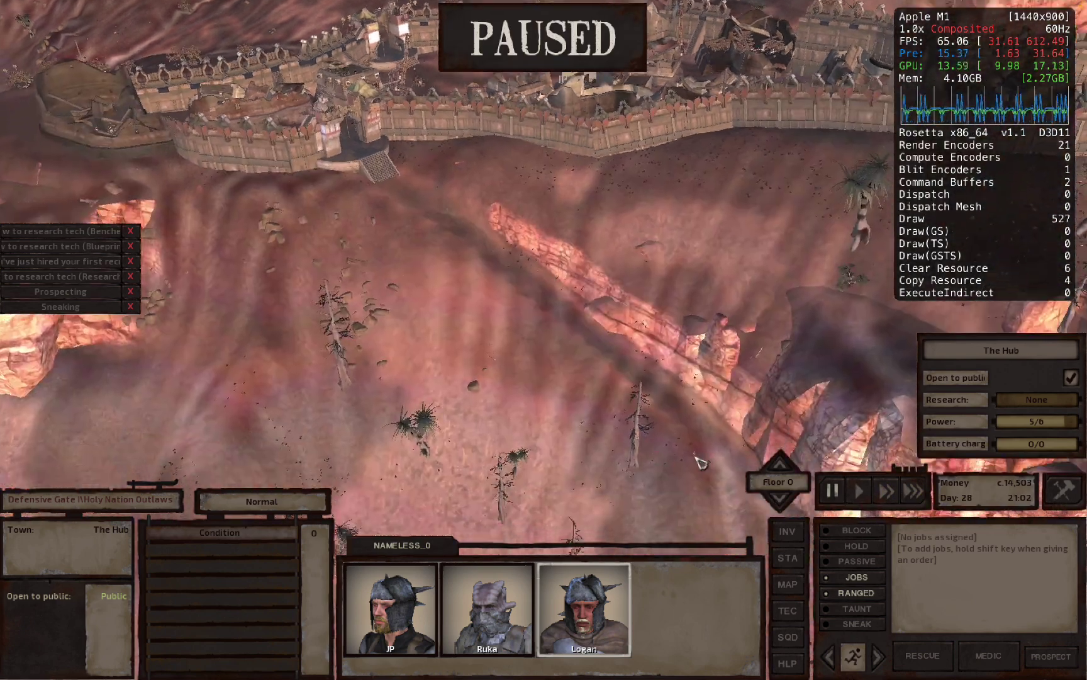
{"action": "left_click_drag", "start_coordinate": [525, 367], "coordinate": [587, 377]}
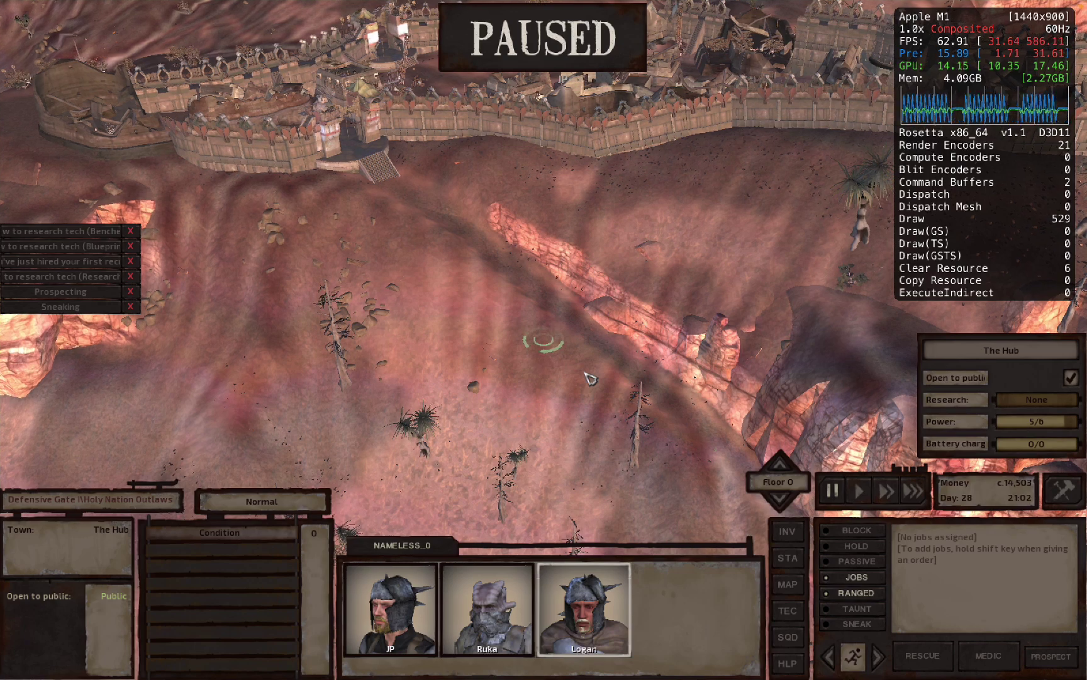
{"action": "scroll", "coordinate": [591, 377], "scroll_direction": "down", "scroll_amount": 3}
{"action": "double_click", "coordinate": [582, 627]}
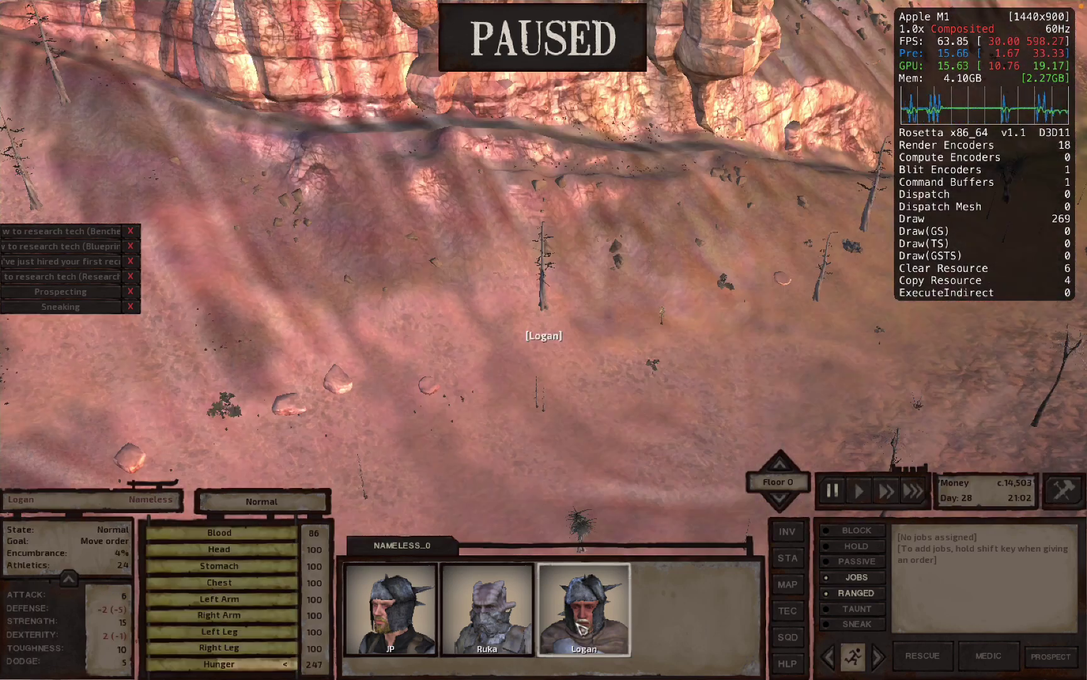
{"action": "scroll", "coordinate": [582, 401], "scroll_direction": "up", "scroll_amount": 5}
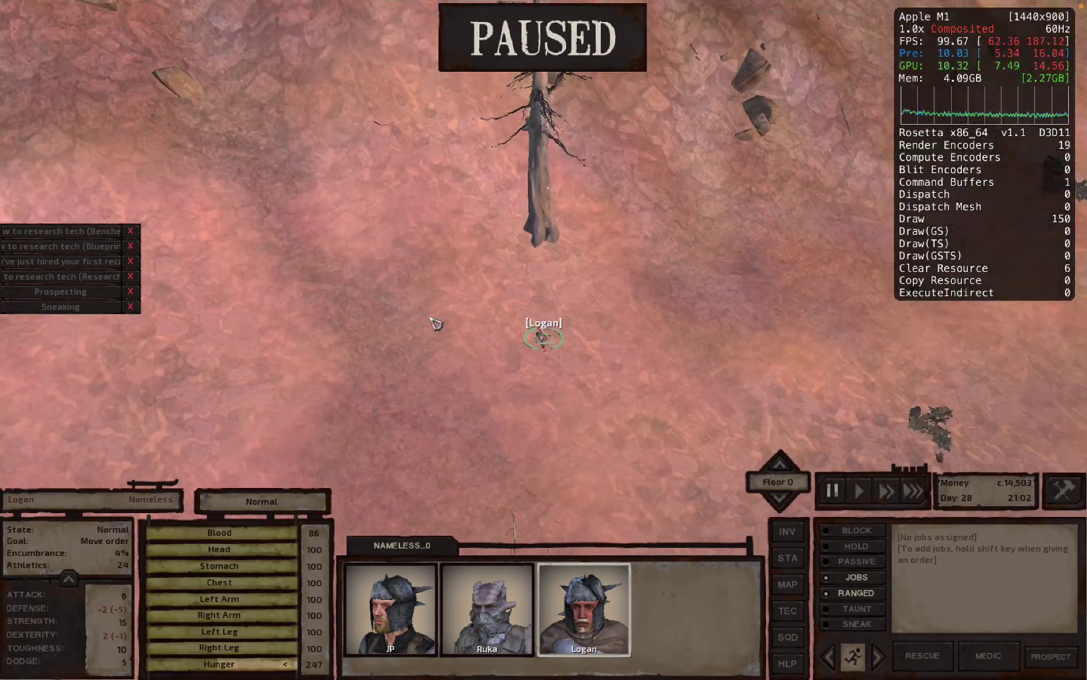
{"action": "scroll", "coordinate": [434, 322], "scroll_direction": "down", "scroll_amount": 5}
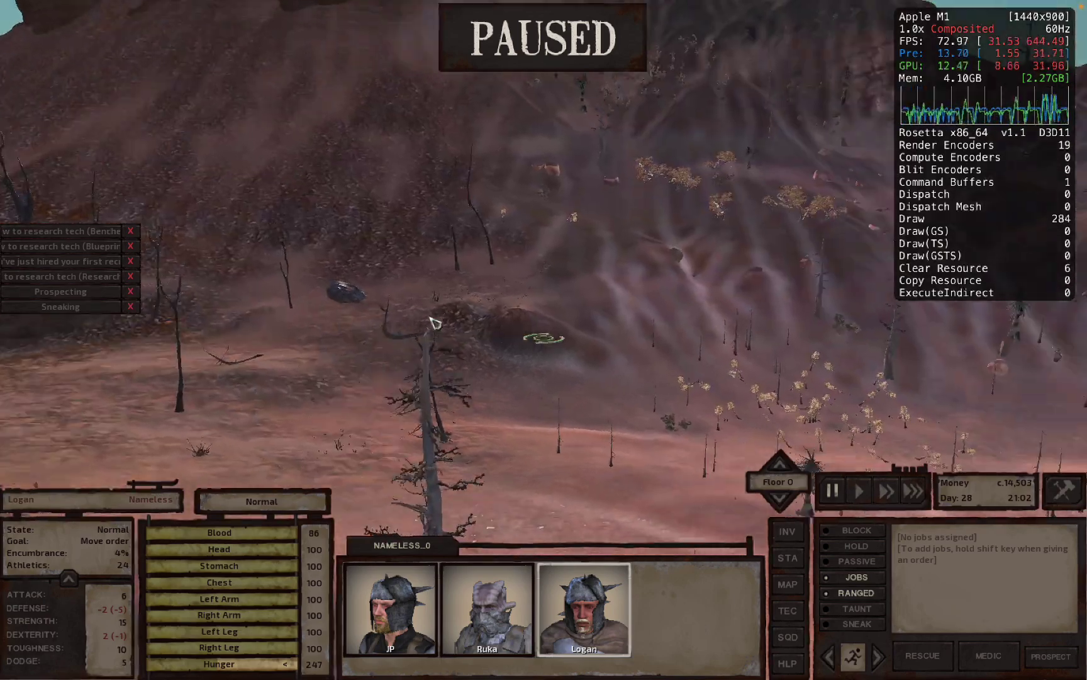
{"action": "scroll", "coordinate": [434, 322], "scroll_direction": "up", "scroll_amount": 5}
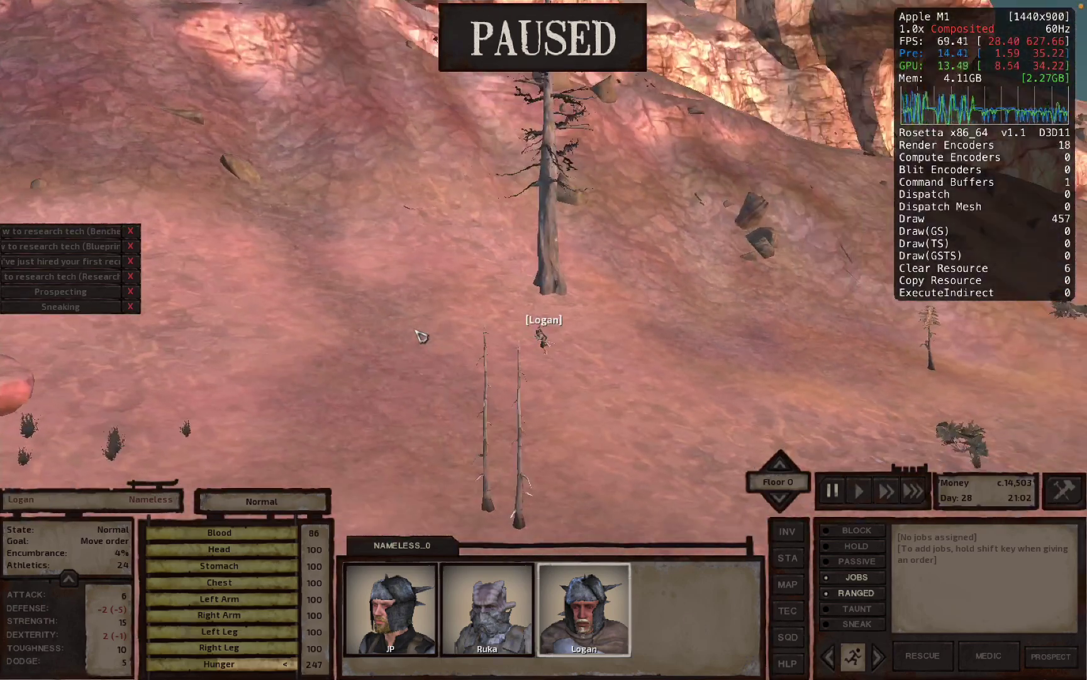
{"action": "scroll", "coordinate": [420, 322], "scroll_direction": "down", "scroll_amount": 4}
{"action": "scroll", "coordinate": [415, 324], "scroll_direction": "up", "scroll_amount": 4}
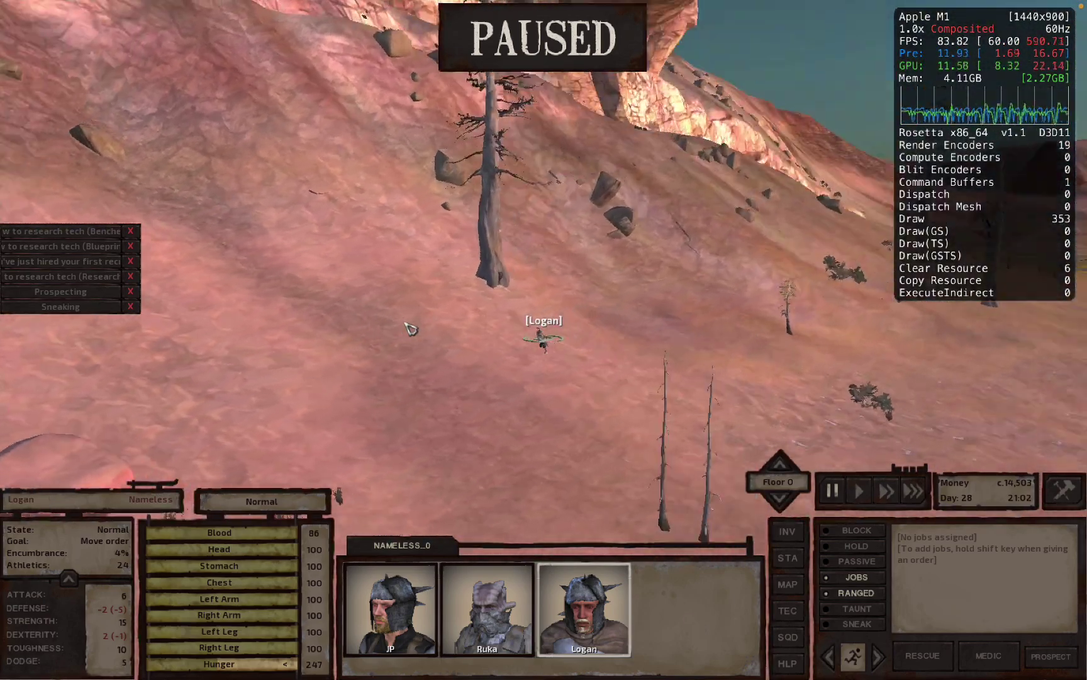
{"action": "scroll", "coordinate": [448, 324], "scroll_direction": "down", "scroll_amount": 3}
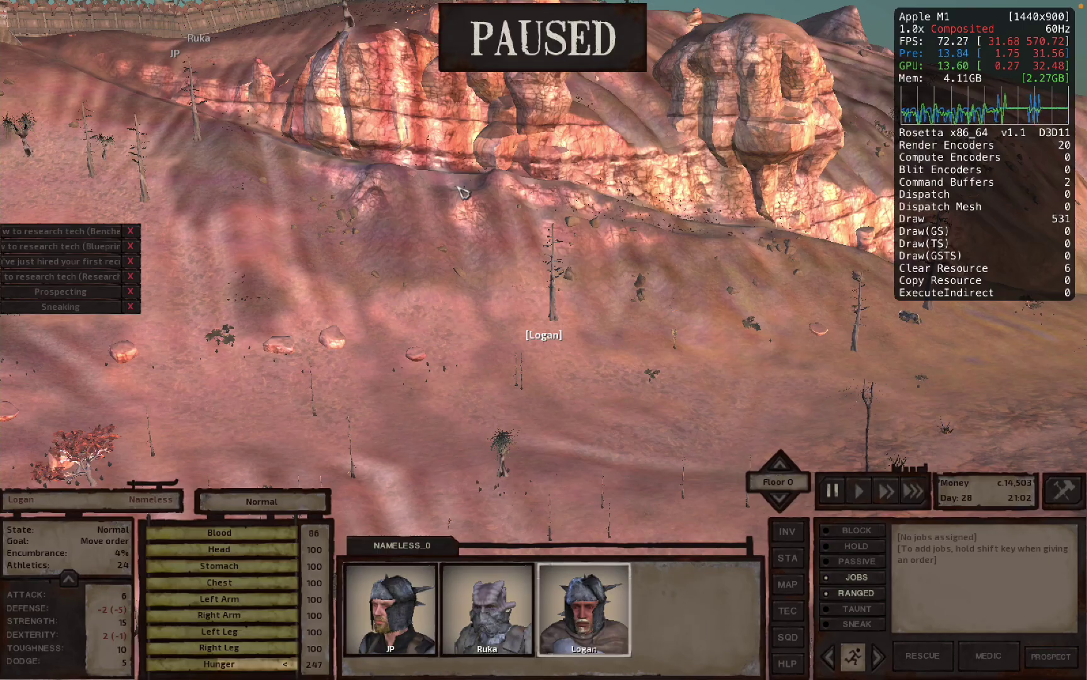